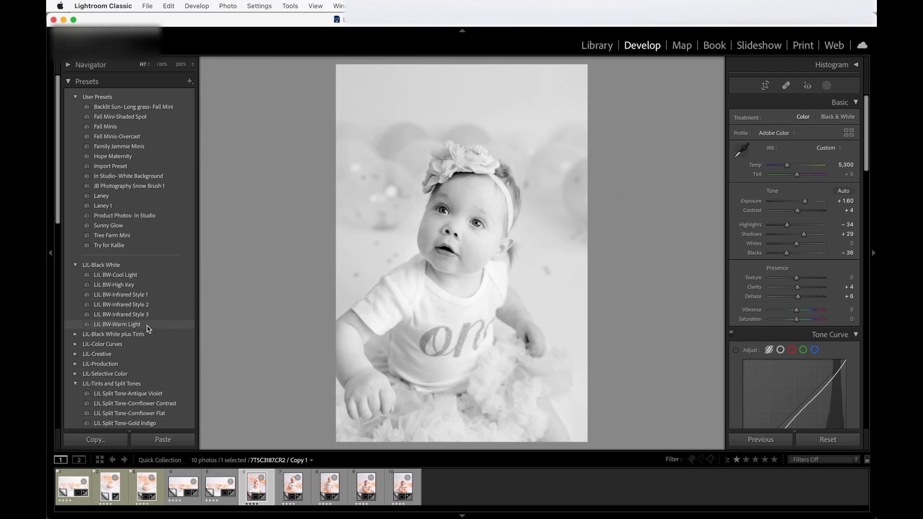
# Select all ten photos in the Quick Collection and create virtual copies of them
pyautogui.click(403, 488)
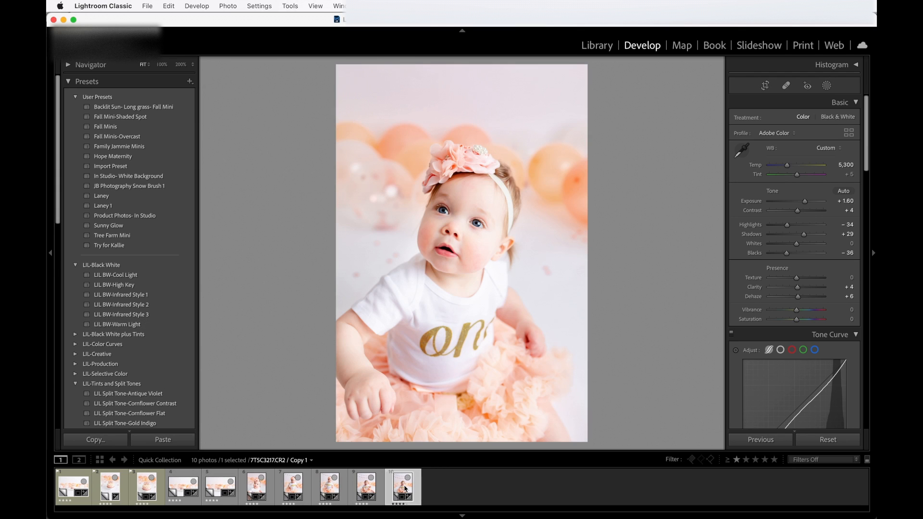
pyautogui.keyDown('shift'); pyautogui.click(70, 491); pyautogui.keyUp('shift')
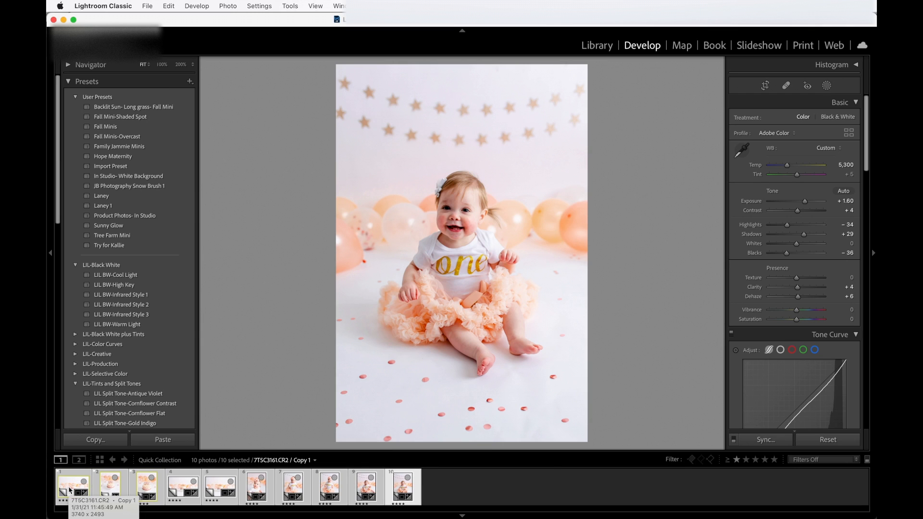
pyautogui.rightClick(70, 490)
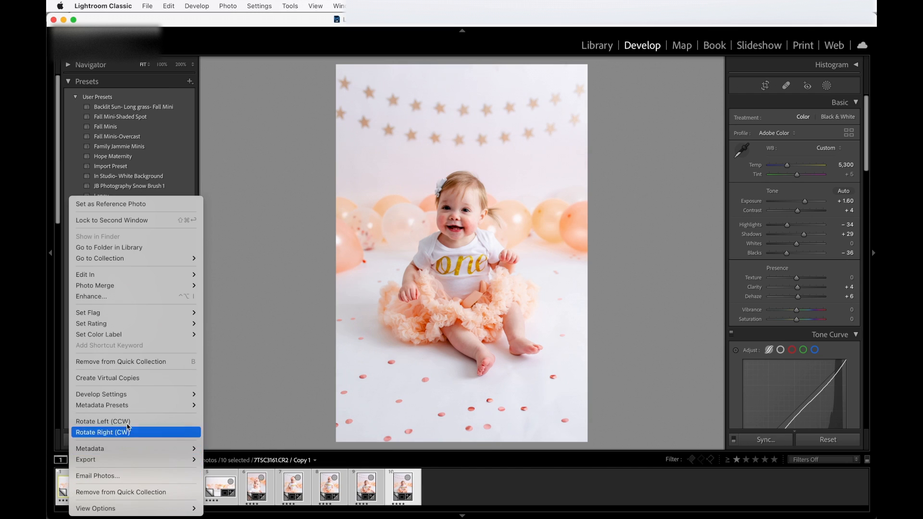
pyautogui.click(161, 380)
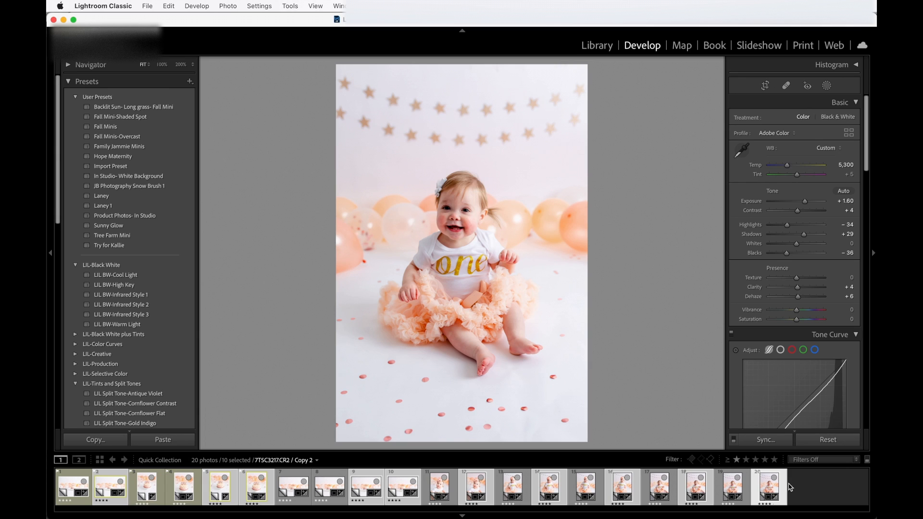
# Try the LIL BW-Warm Light preset on two of the selected copies individually in Develop, and undo both applications
pyautogui.click(139, 327)
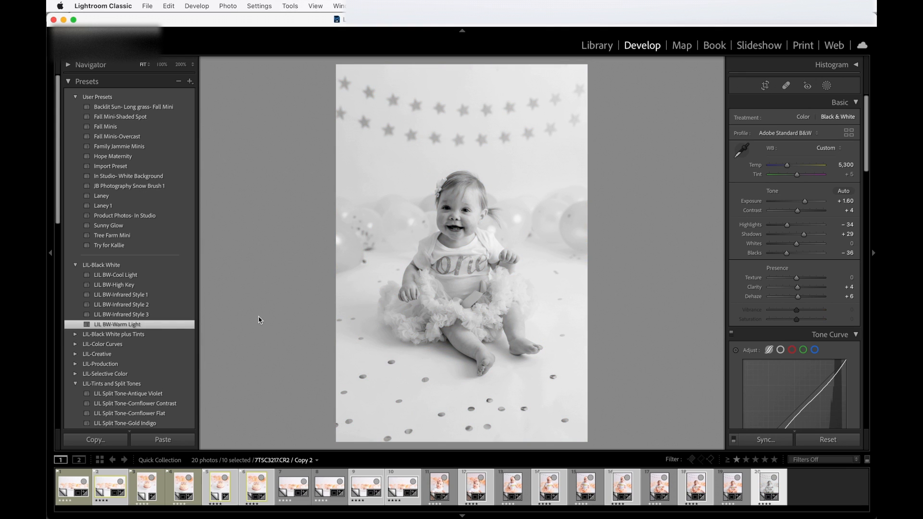
pyautogui.press('Right')
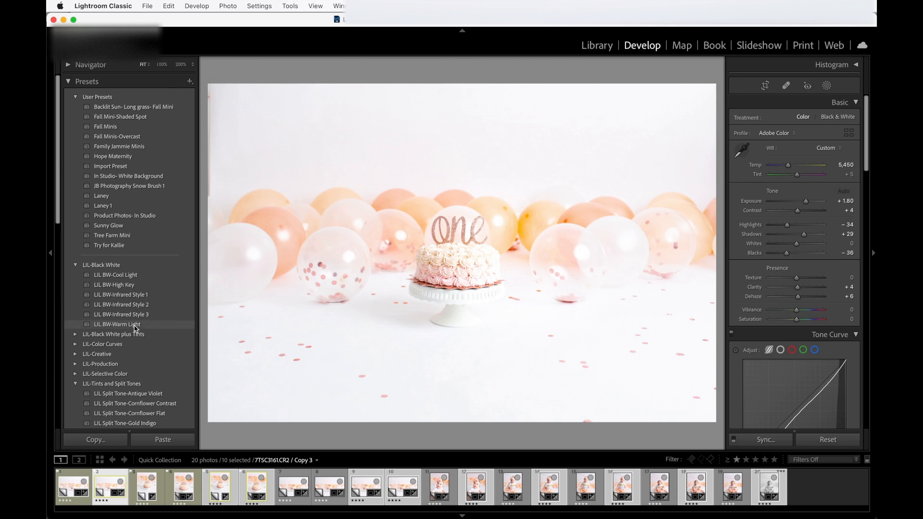
pyautogui.click(136, 326)
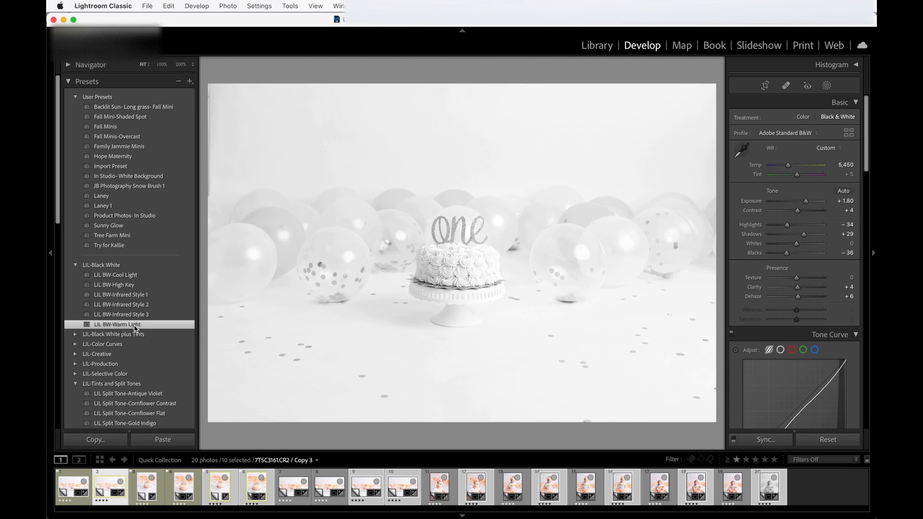
pyautogui.press('super+z')
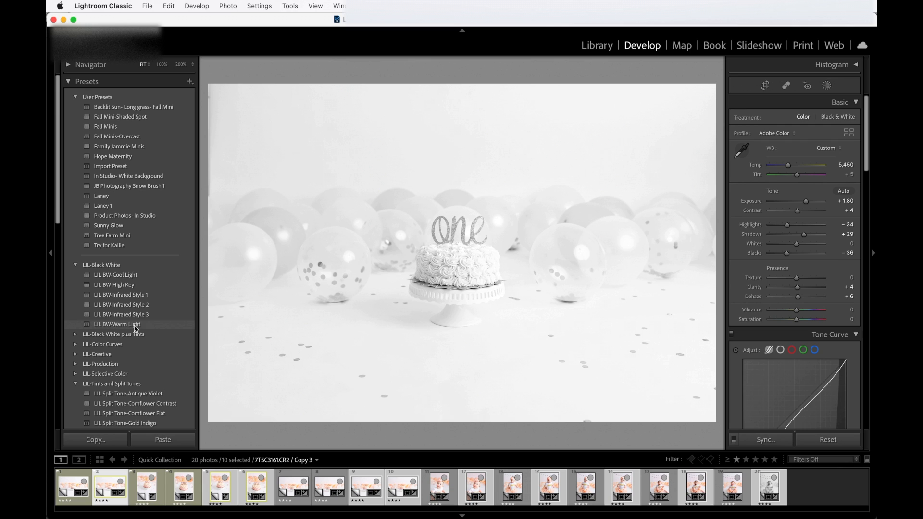
pyautogui.press('super+z')
pyautogui.press('super+z')
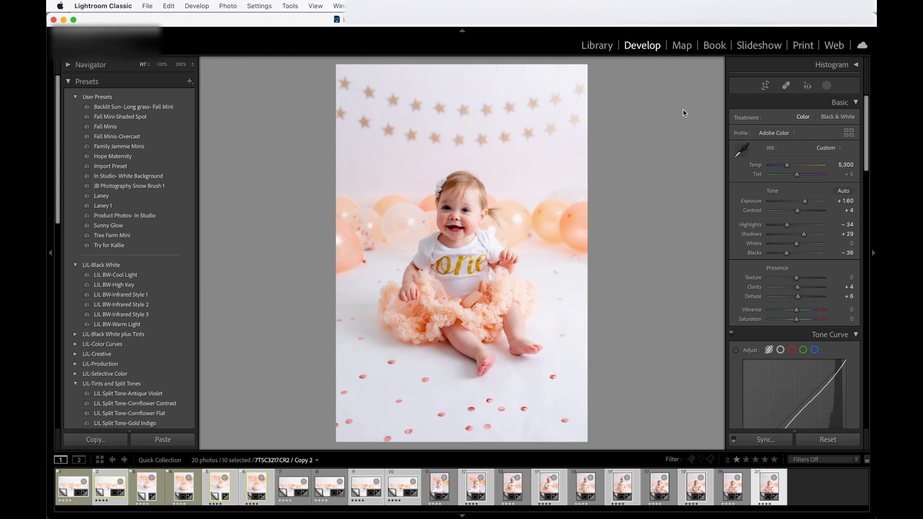
# Switch to the Library grid and review the originals and the selected virtual copies
pyautogui.click(603, 47)
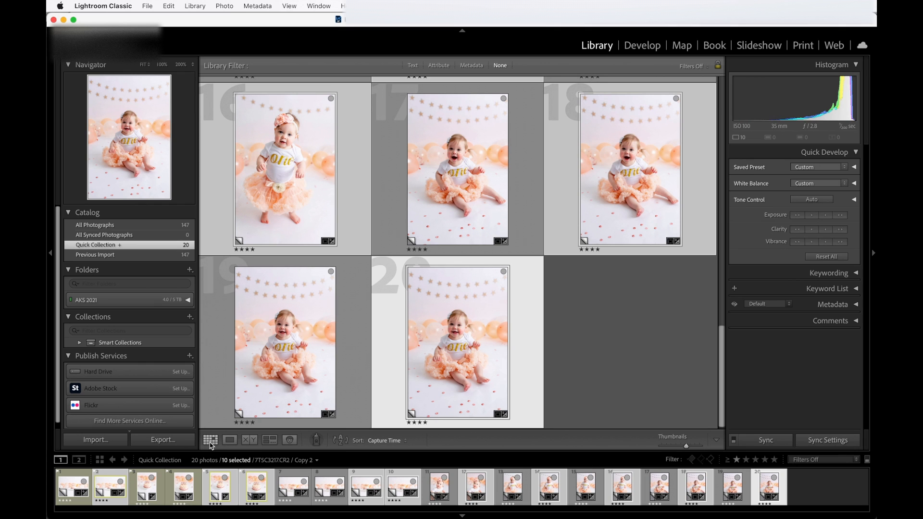
pyautogui.scroll(15, 472, 167)
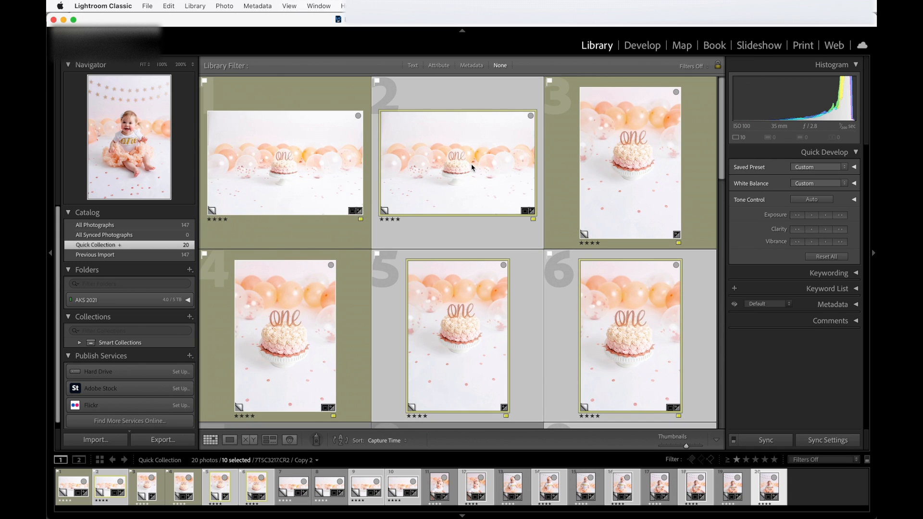
pyautogui.scroll(-15, 472, 164)
pyautogui.scroll(15, 471, 163)
pyautogui.scroll(-6, 471, 163)
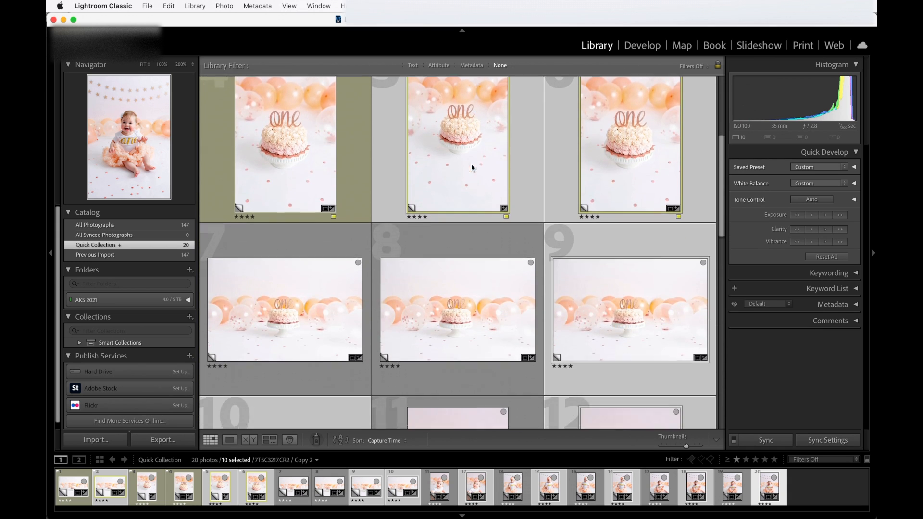
pyautogui.scroll(-8, 471, 163)
pyautogui.scroll(15, 471, 163)
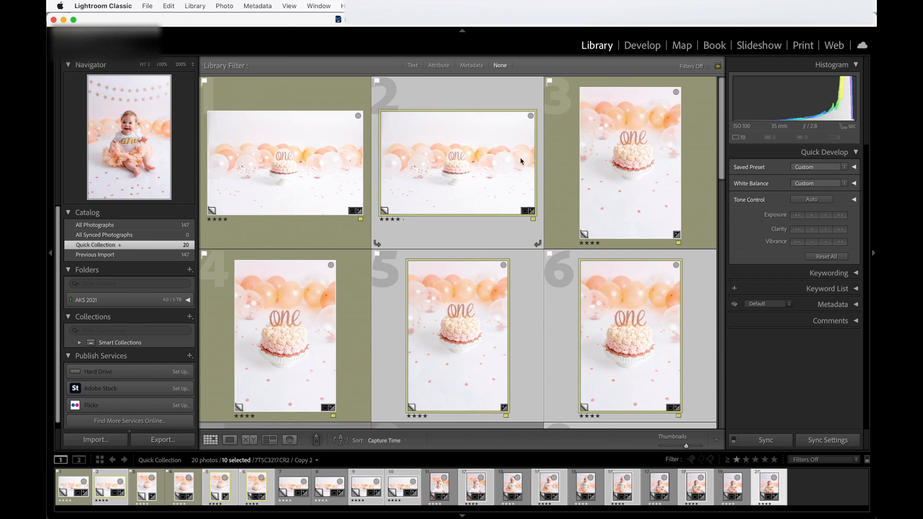
pyautogui.click(874, 254)
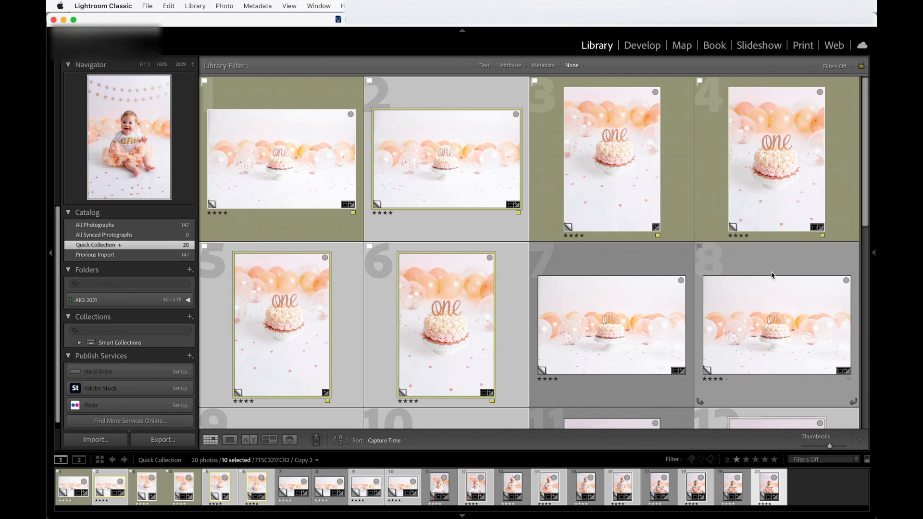
pyautogui.moveTo(875, 256)
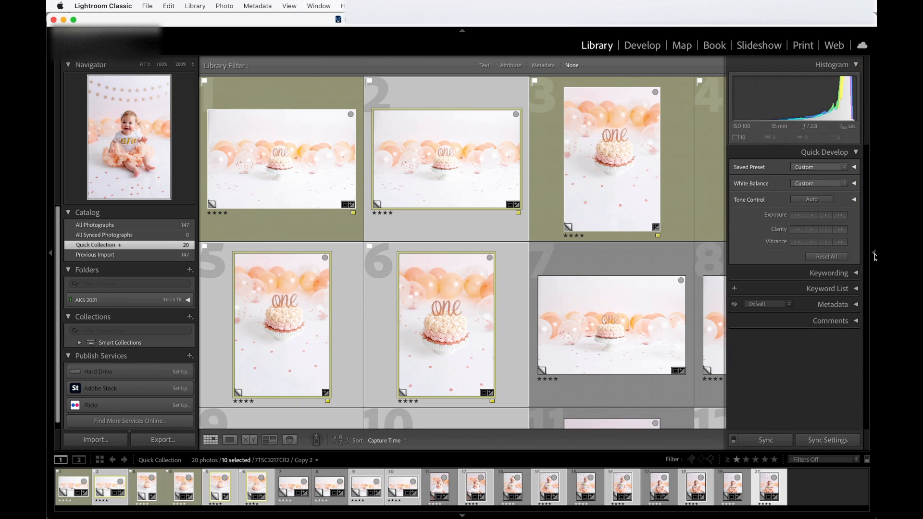
pyautogui.click(875, 256)
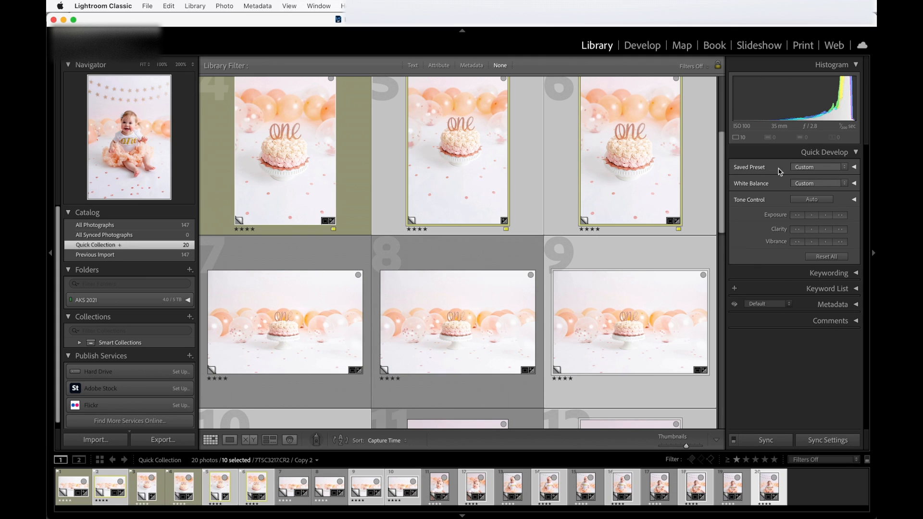
# Apply the LIL BW-Warm Light saved preset to all selected virtual copies at once with Quick Develop, and check the grid
pyautogui.click(845, 169)
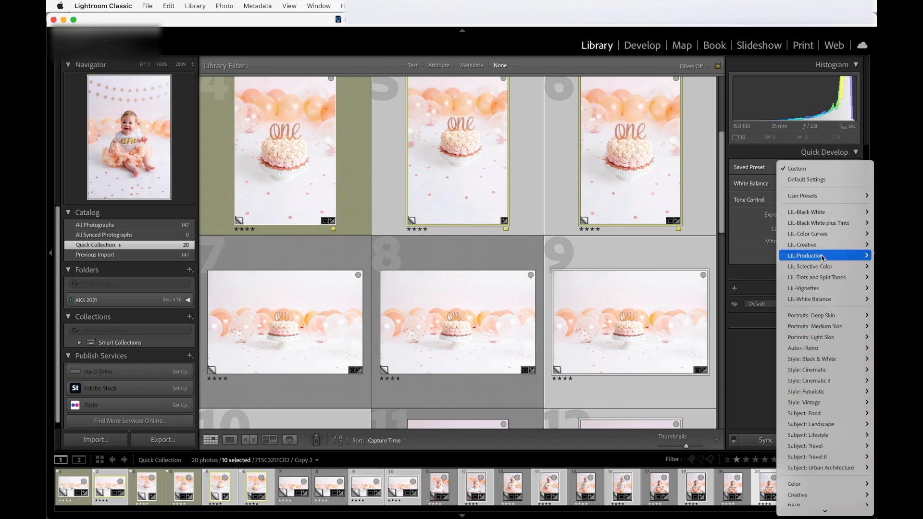
pyautogui.moveTo(797, 215)
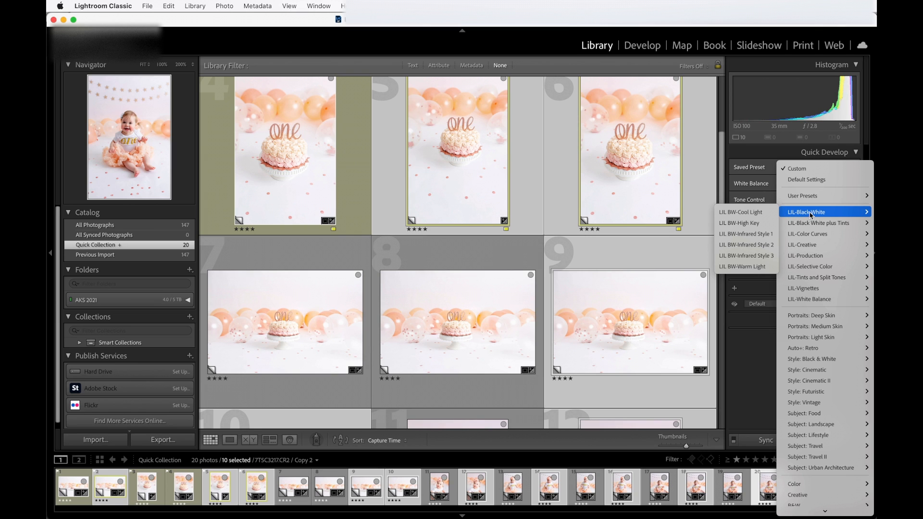
pyautogui.click(747, 267)
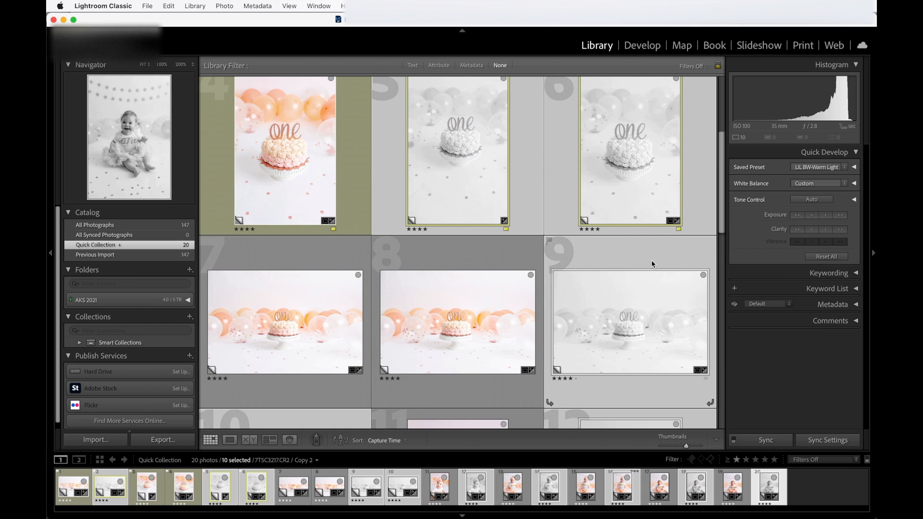
pyautogui.scroll(-8, 651, 260)
pyautogui.scroll(-5, 651, 261)
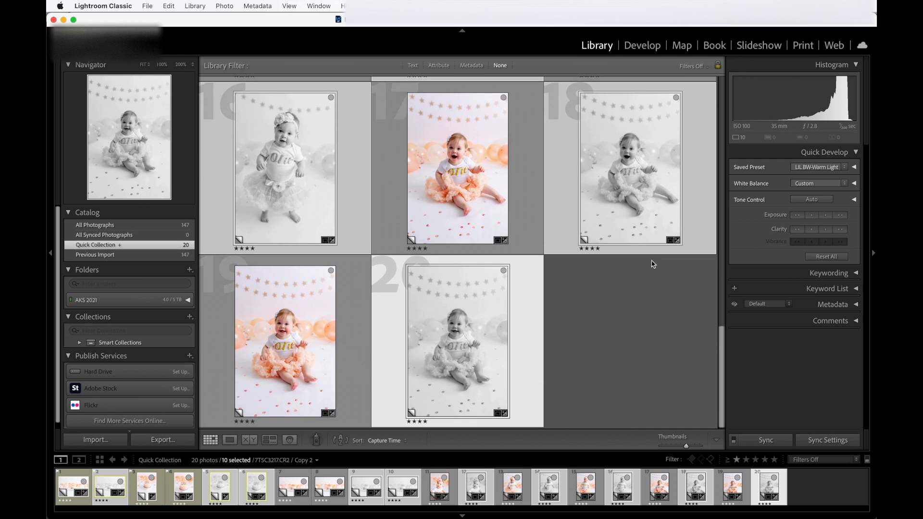
pyautogui.scroll(10, 652, 264)
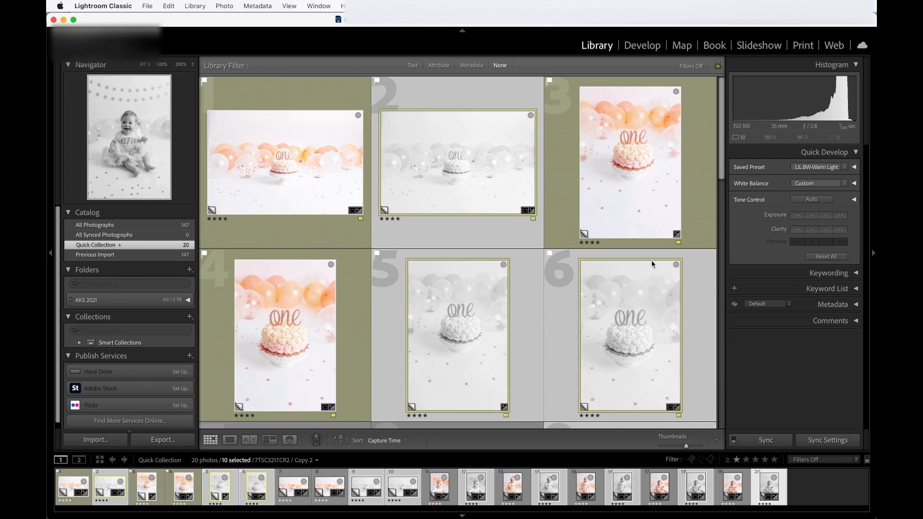
pyautogui.scroll(-10, 652, 263)
pyautogui.scroll(-2, 652, 264)
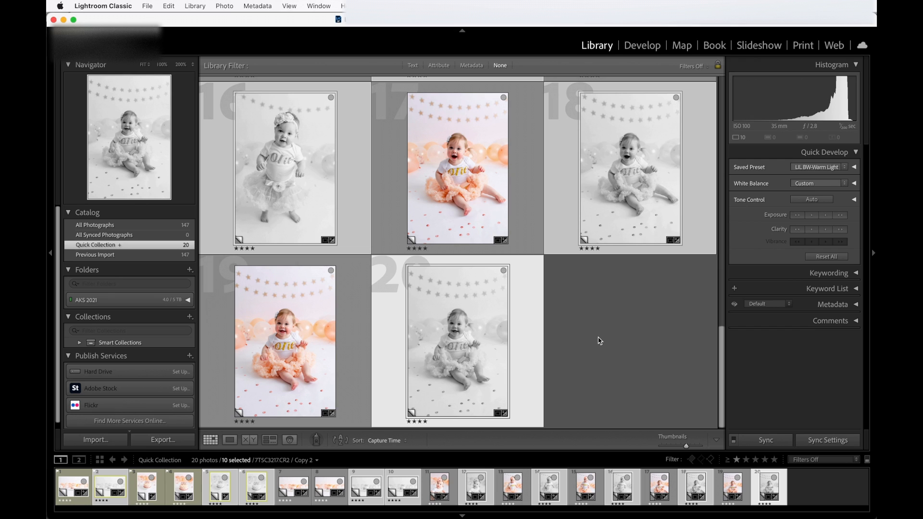
# In Develop, set Highlights to -83 and Exposure to +1.70 on the black-and-white copy of the closer horizontal cake photo
pyautogui.click(642, 46)
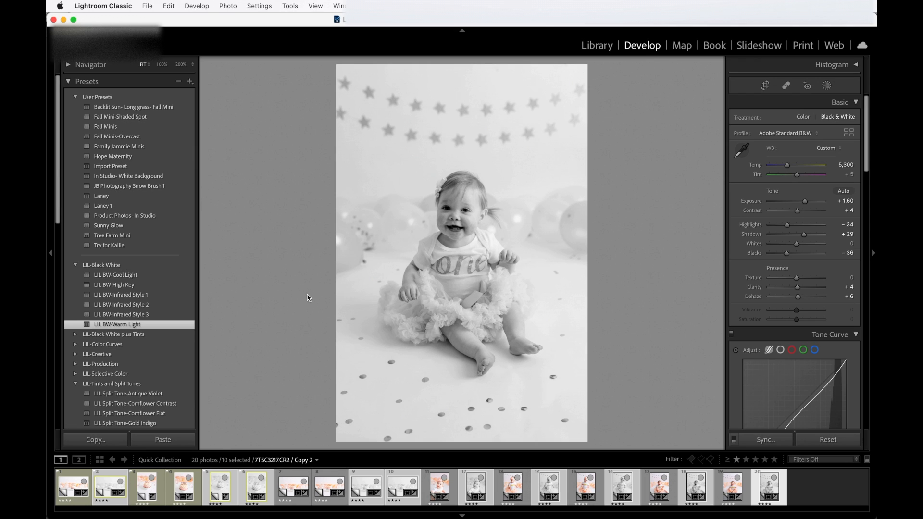
pyautogui.press('Right')
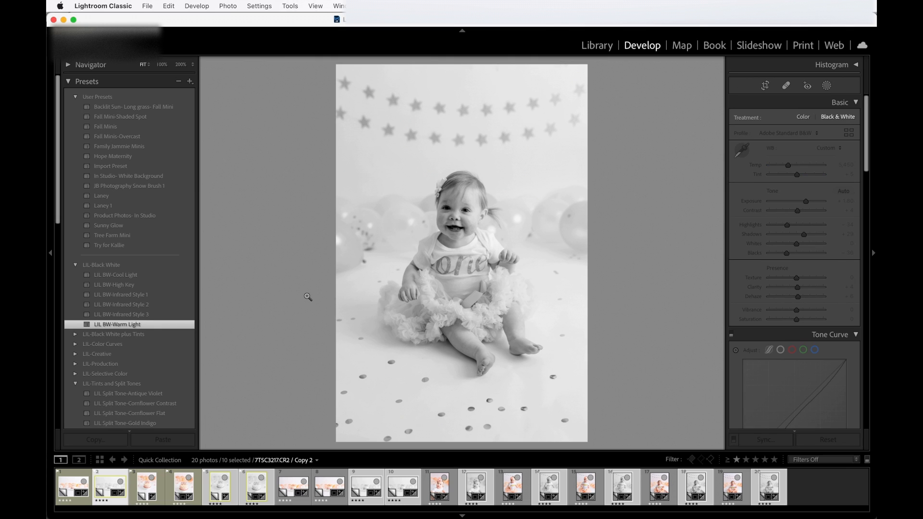
pyautogui.press('Right')
pyautogui.press('Right')
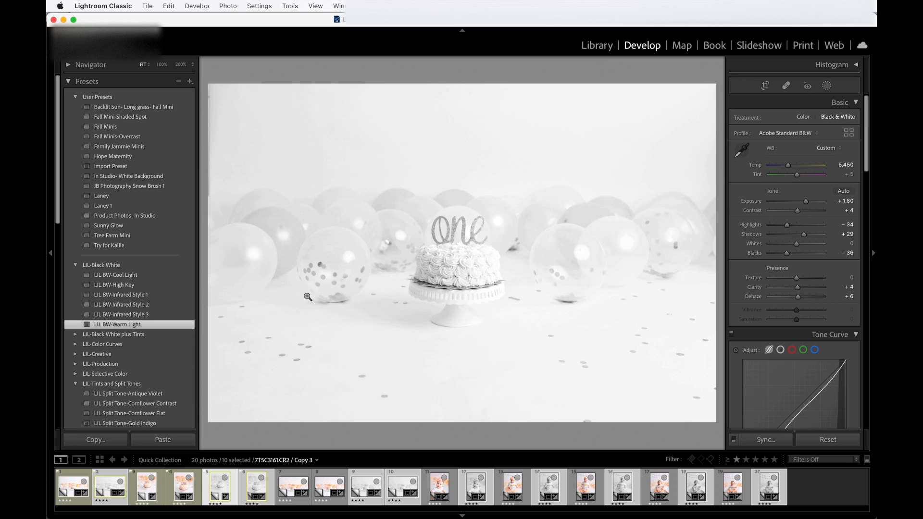
pyautogui.press('Right')
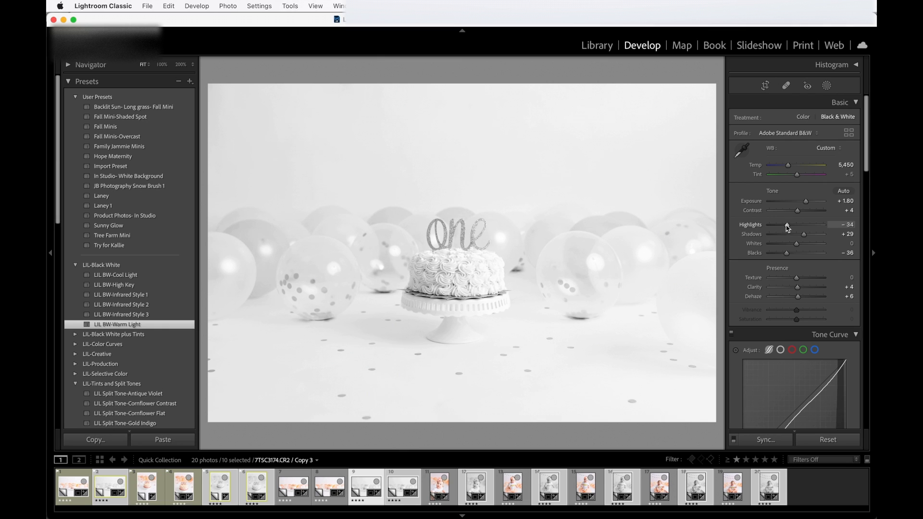
pyautogui.moveTo(788, 226); pyautogui.dragTo(773, 227)
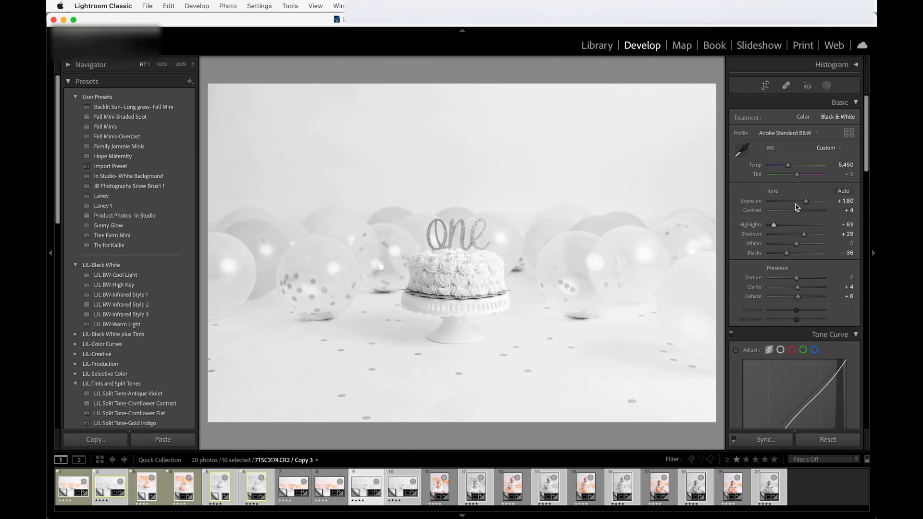
pyautogui.click(838, 203)
pyautogui.press('Down')
pyautogui.press('Down')
# Lower the Blacks on the black-and-white close-up baby portrait, and set Blacks to -44 on the first standing baby portrait
pyautogui.click(361, 489)
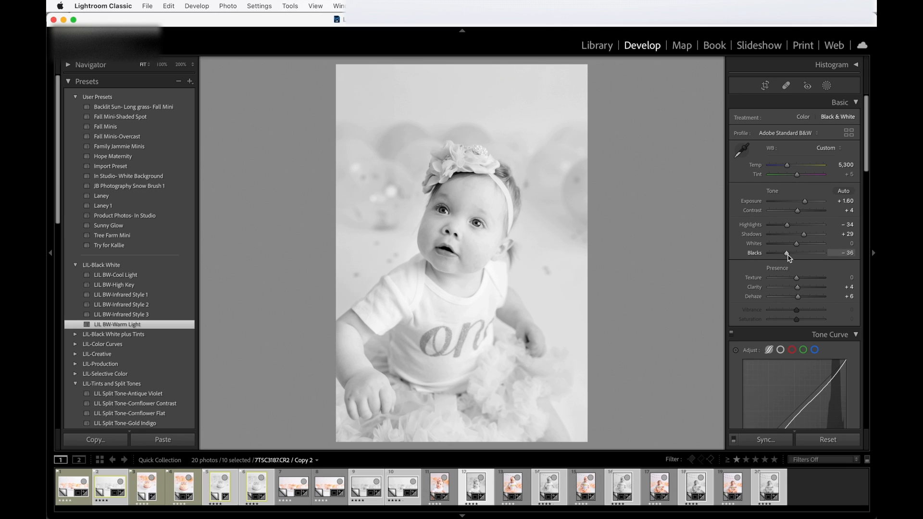
pyautogui.moveTo(789, 256); pyautogui.dragTo(781, 259)
pyautogui.press('Right')
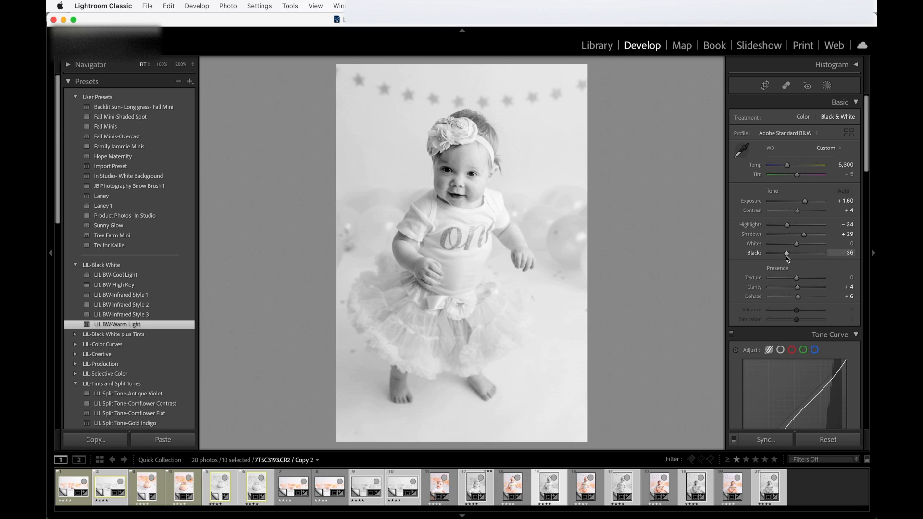
pyautogui.moveTo(788, 255); pyautogui.dragTo(784, 254)
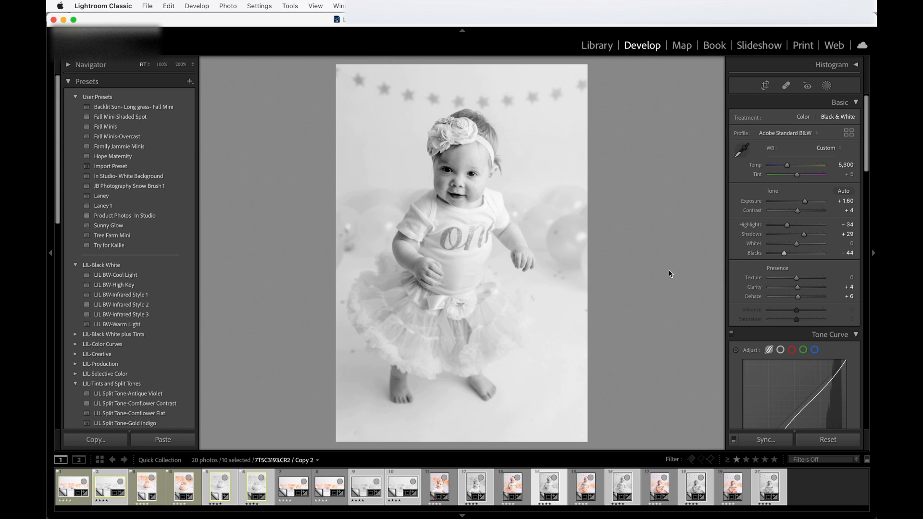
# Try the Tungsten white balance on all selected copies with Quick Develop in the Library, and undo it
pyautogui.click(596, 48)
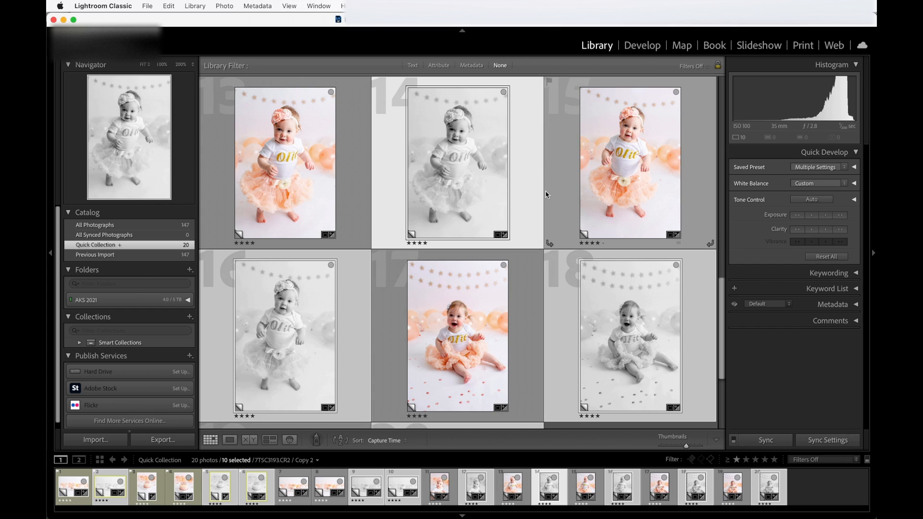
pyautogui.scroll(2, 547, 195)
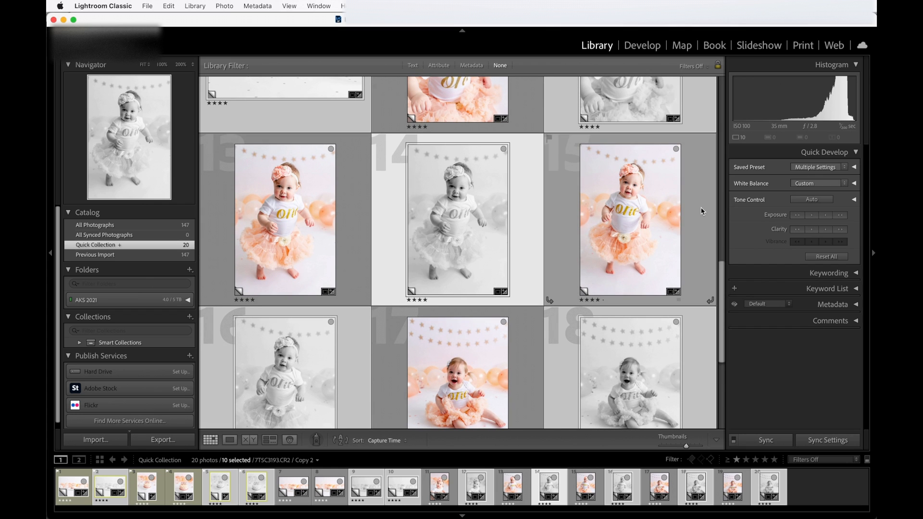
pyautogui.click(844, 186)
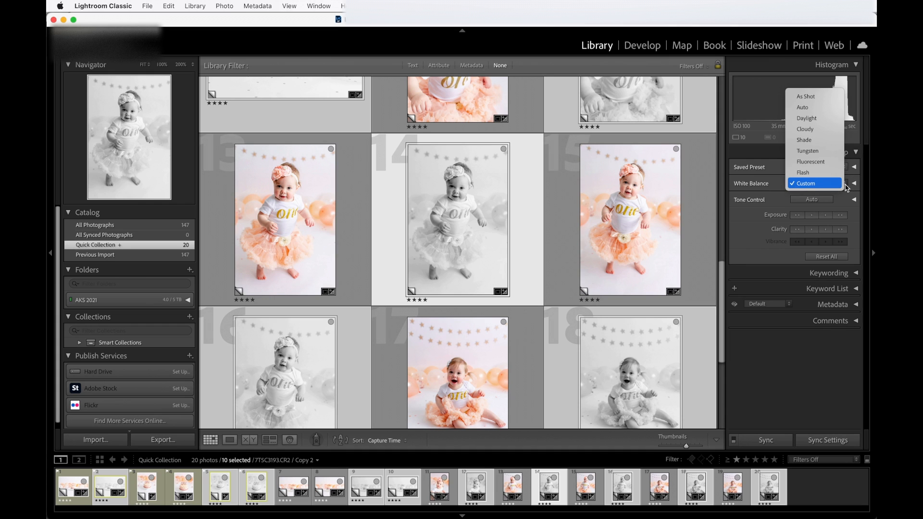
pyautogui.click(815, 152)
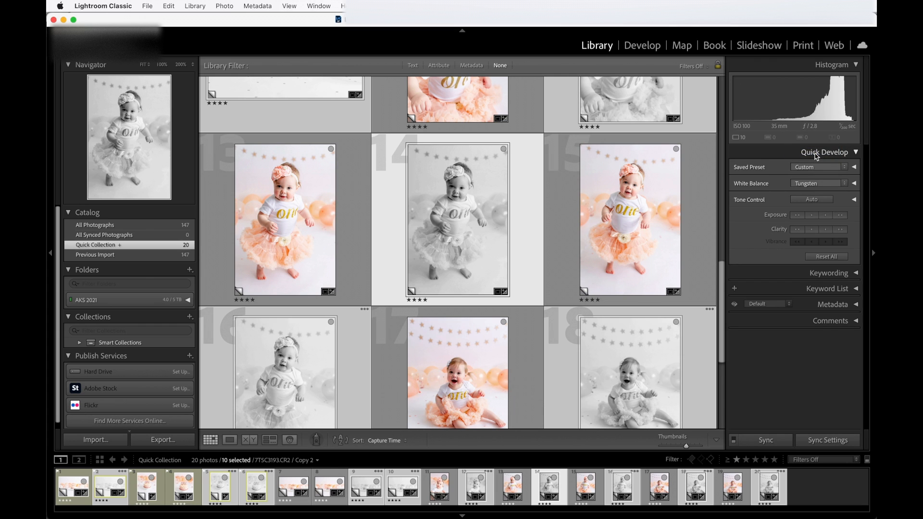
pyautogui.press('super+z')
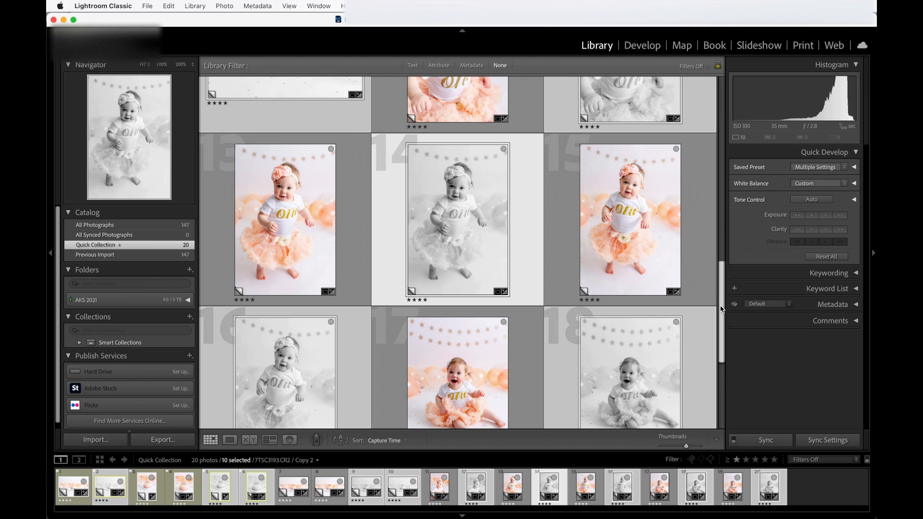
# Review the color originals and black-and-white copies in the grid, back to the first photo
pyautogui.scroll(5, 707, 279)
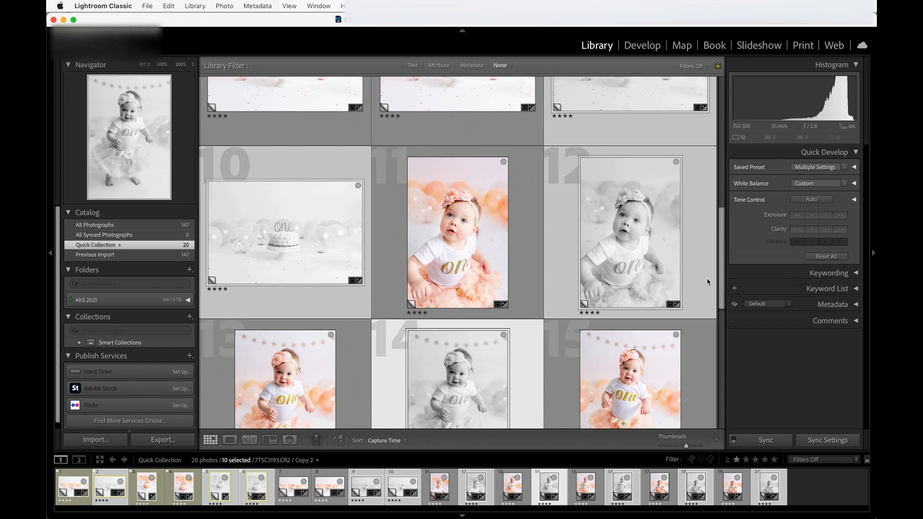
pyautogui.scroll(10, 707, 279)
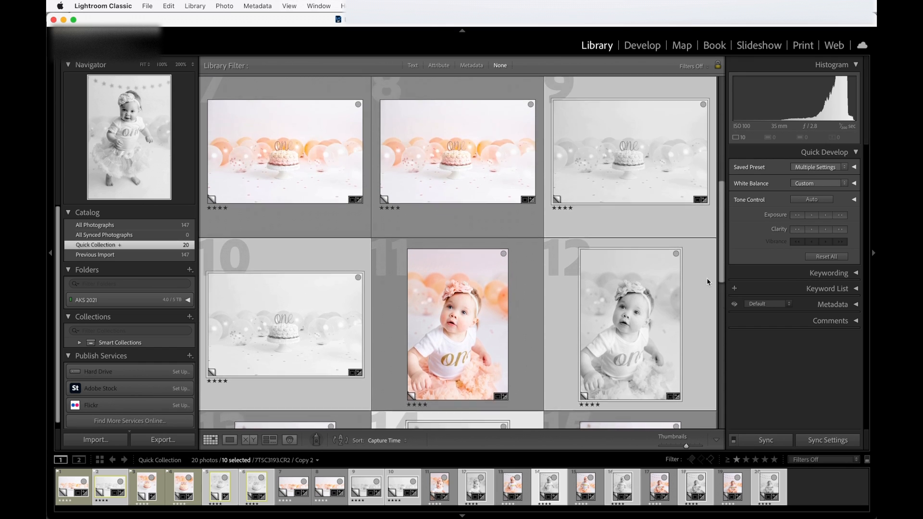
pyautogui.scroll(2, 707, 283)
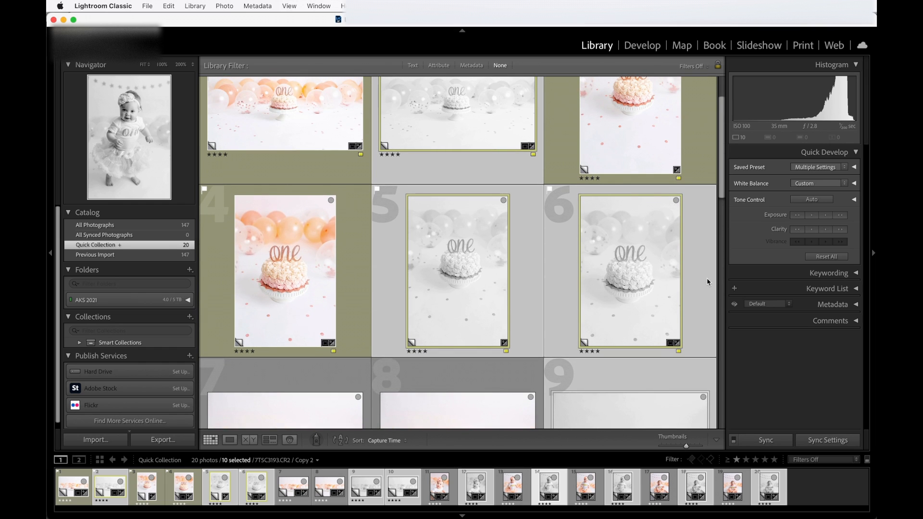
pyautogui.scroll(3, 707, 283)
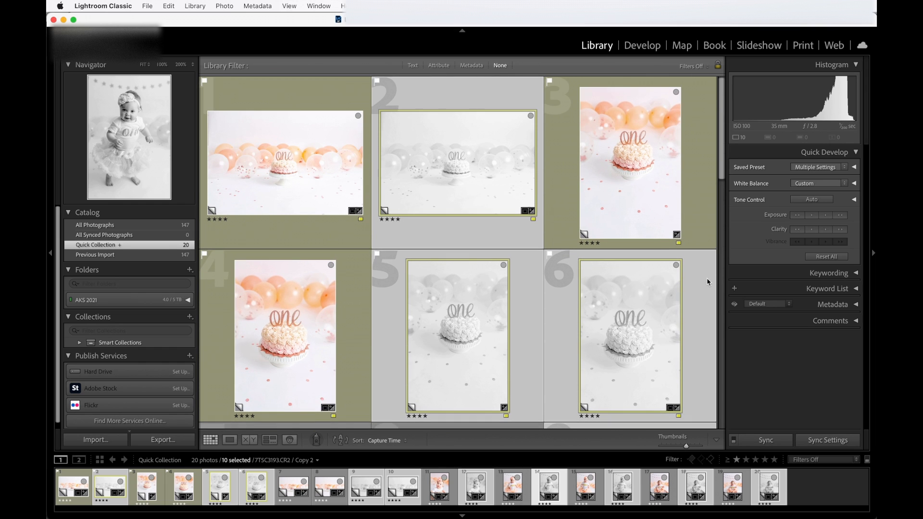